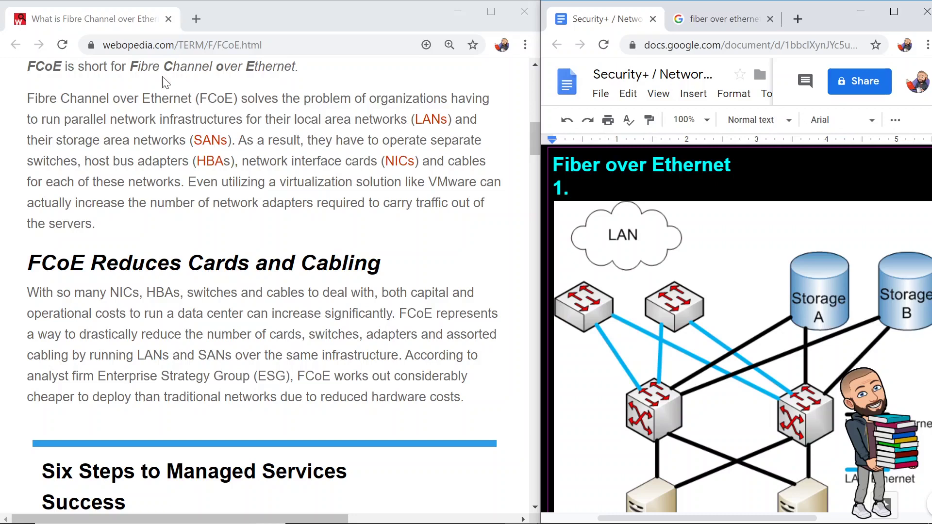
# Step: Insert the word 'channel' before 'over' in the heading, then return to the webopedia article
pyautogui.click(605, 165)
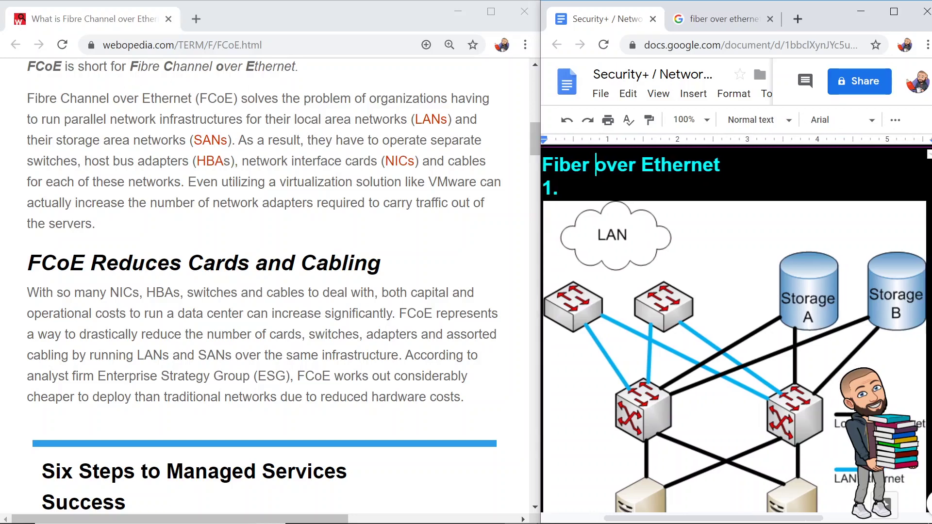
pyautogui.write('channel')
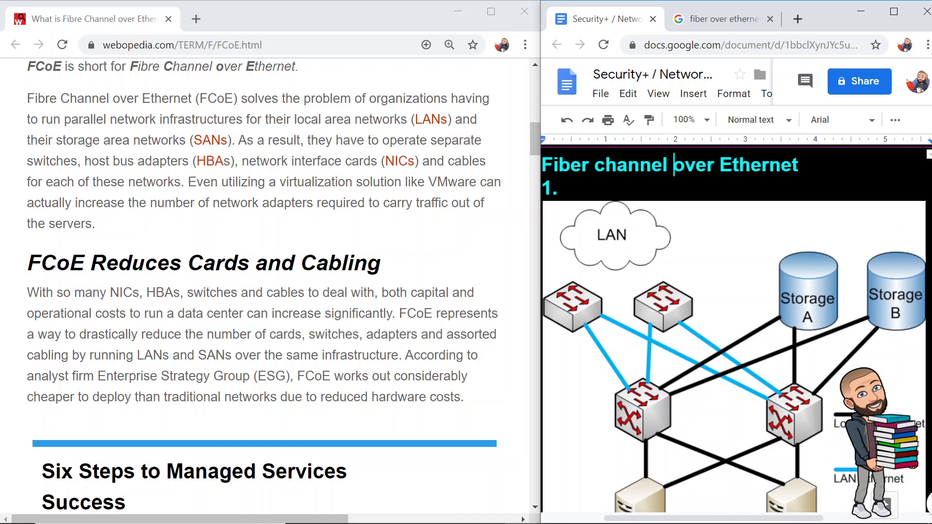
pyautogui.click(256, 217)
pyautogui.scroll(-1, 255, 217)
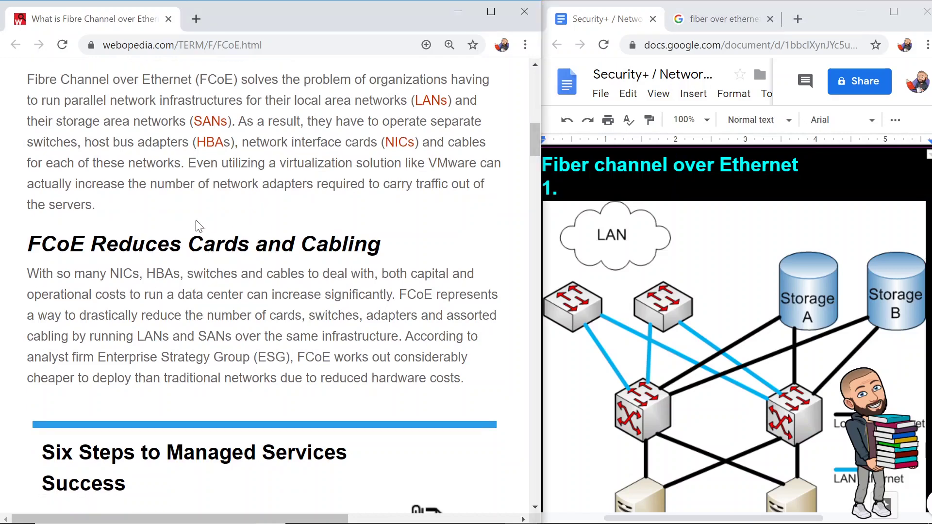
# Step: Highlight the article's opening paragraph and the sentence about separate switches and adapters
pyautogui.moveTo(238, 79); pyautogui.dragTo(416, 101)
pyautogui.click(416, 101)
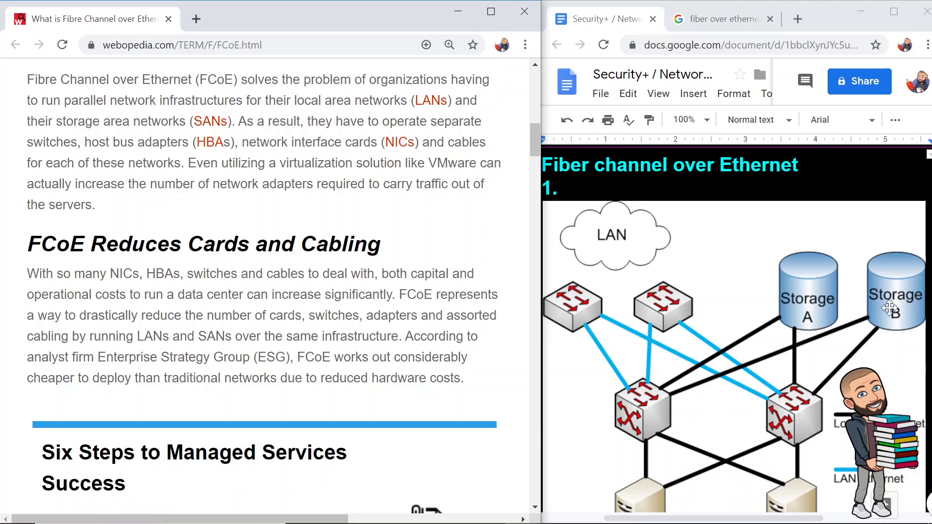
pyautogui.moveTo(235, 122); pyautogui.dragTo(188, 142)
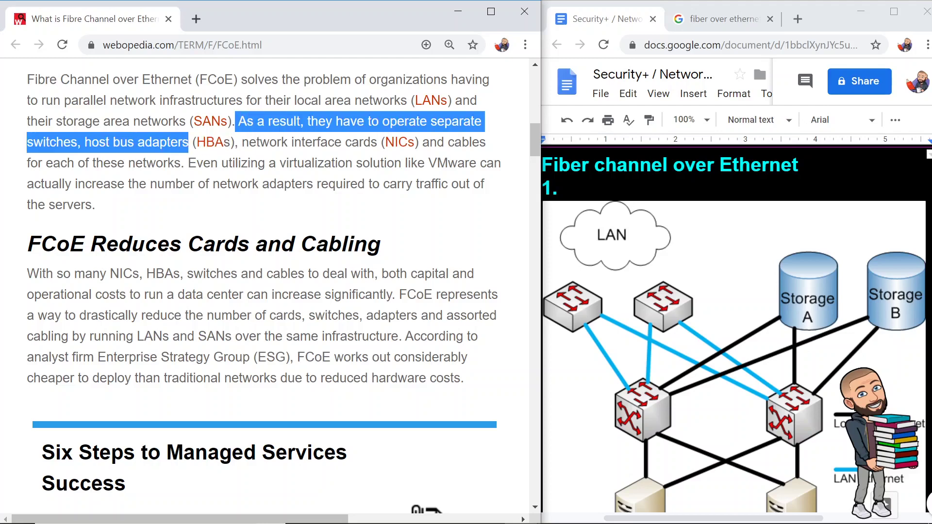
pyautogui.scroll(-1, 265, 287)
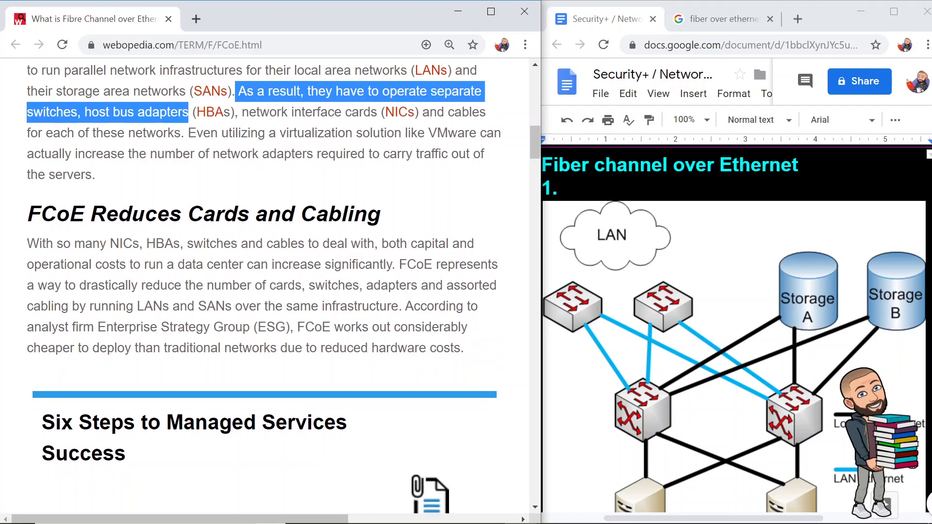
# Step: Indent the first list item and type 'What does HBA stand for?', starting item 2
pyautogui.hotkey('alt', 'Tab')
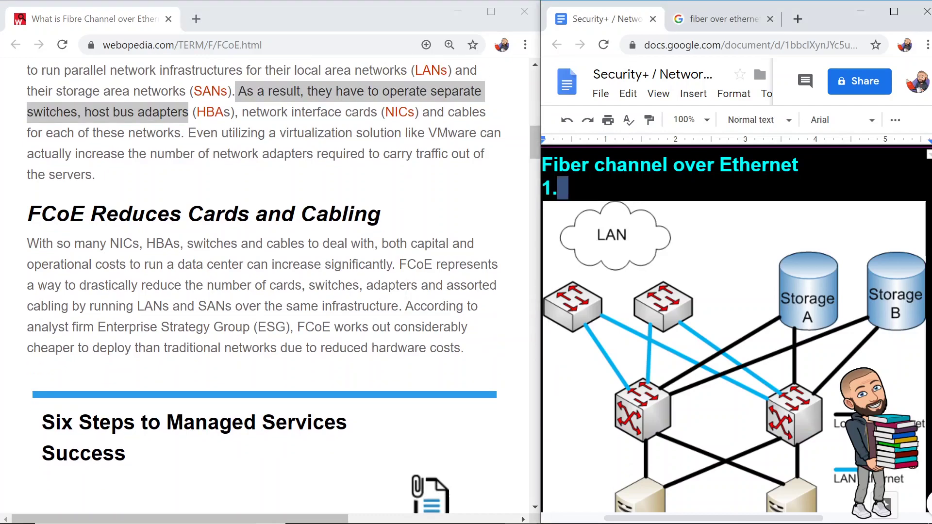
pyautogui.press('Tab')
pyautogui.write('What does HBA stand for?')
pyautogui.press('Return')
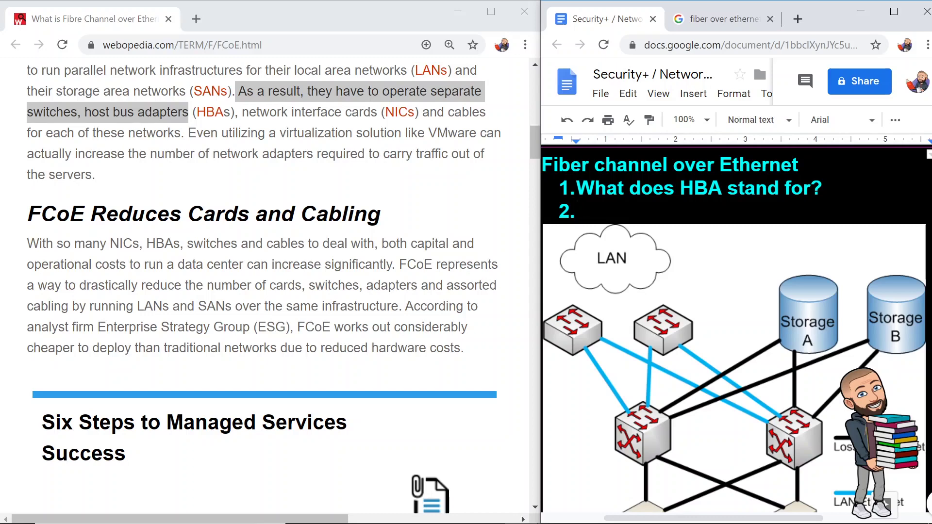
pyautogui.hotkey('alt', 'Tab')
# Step: Type 'What's the point of FCoE?' as item 2 and start item 3
pyautogui.scroll(-2, 283, 286)
pyautogui.scroll(-1, 283, 287)
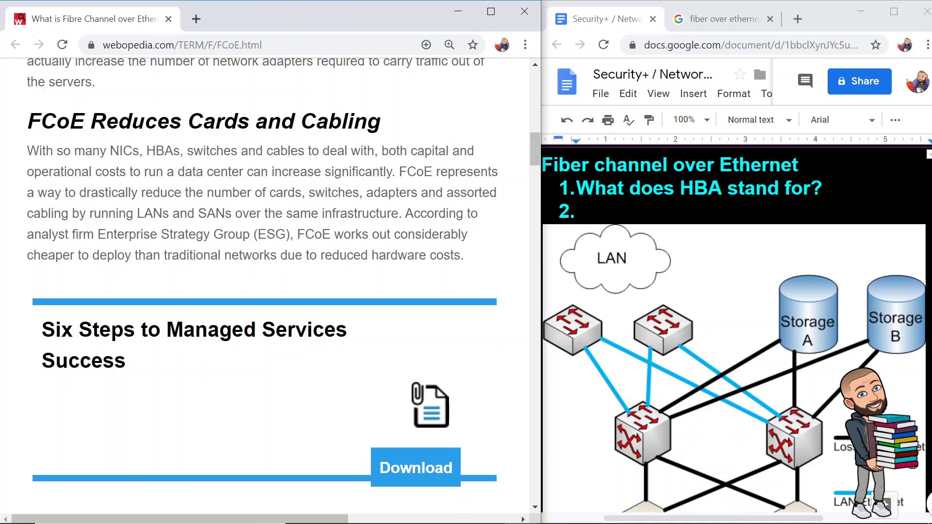
pyautogui.click(623, 212)
pyautogui.write("What's the point of FCoE?")
pyautogui.press('Return')
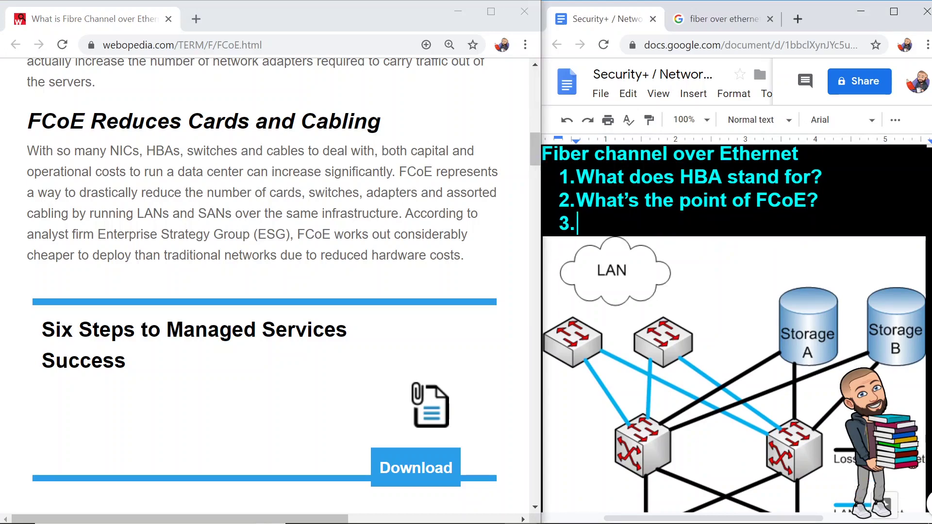
# Step: Select the opening of the article's NICs and HBAs paragraph
pyautogui.hotkey('alt', 'Tab')
pyautogui.scroll(-1, 262, 291)
pyautogui.moveTo(28, 124); pyautogui.dragTo(496, 174)
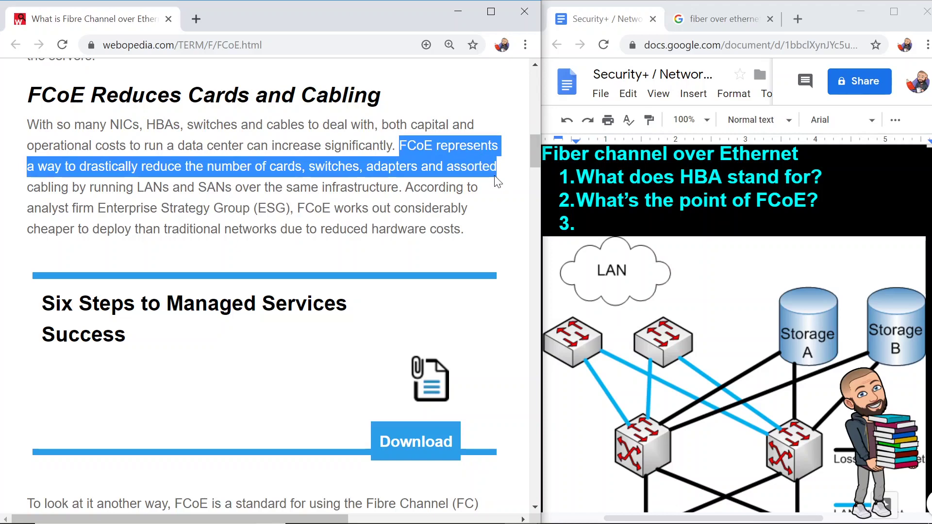
# Step: Highlight article passages on combining LANs and SANs, FCoE being cheaper, and what FCoE is
pyautogui.moveTo(93, 187); pyautogui.dragTo(391, 187)
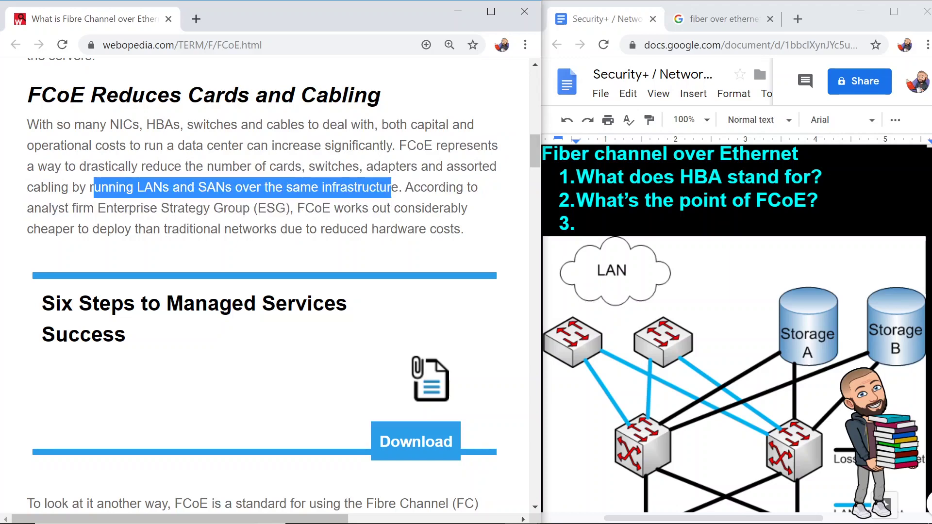
pyautogui.click(213, 218)
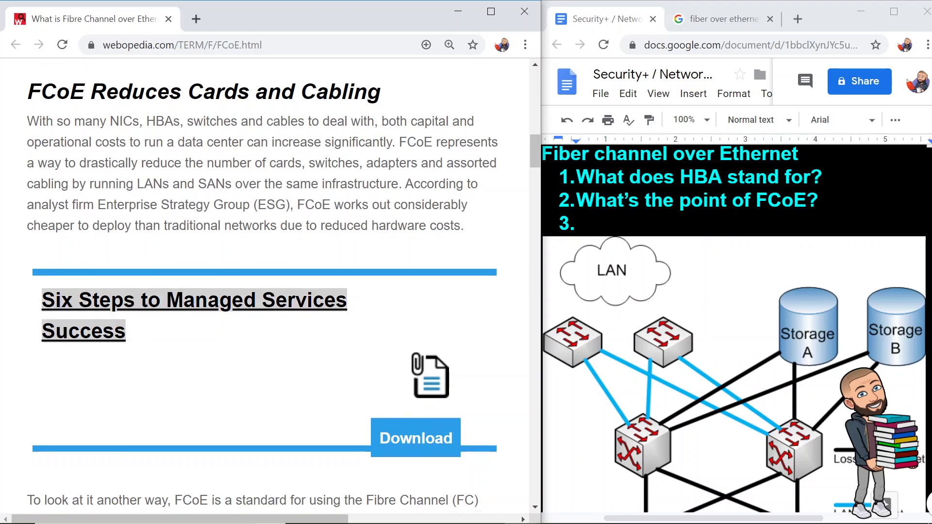
pyautogui.scroll(-3, 212, 218)
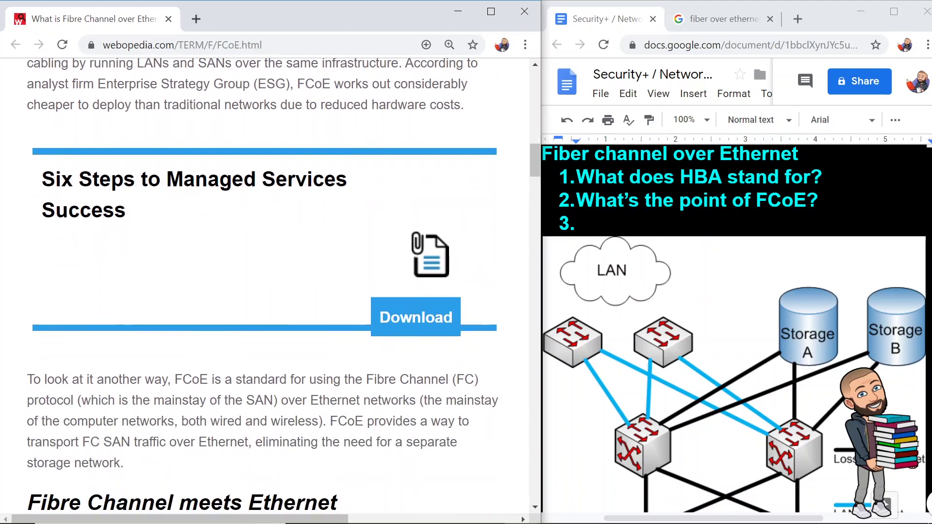
pyautogui.moveTo(294, 84); pyautogui.dragTo(475, 103)
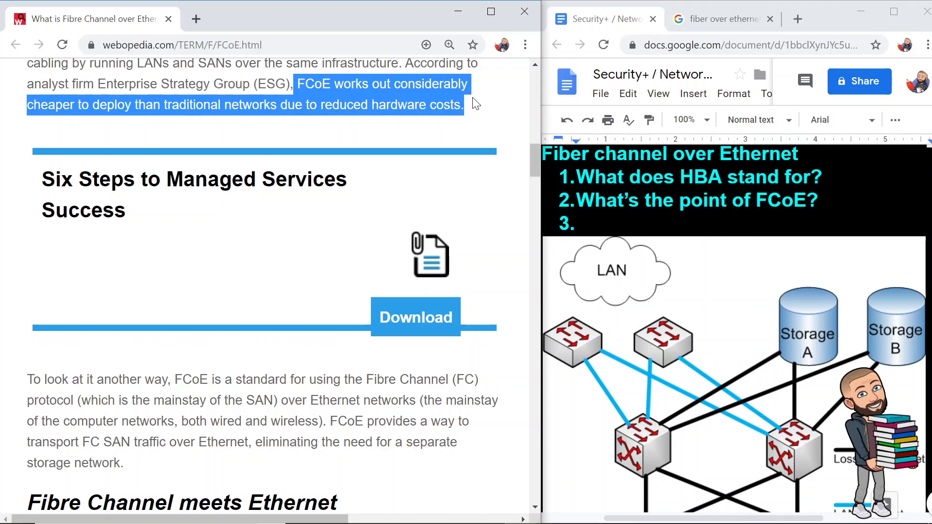
pyautogui.scroll(-5, 475, 103)
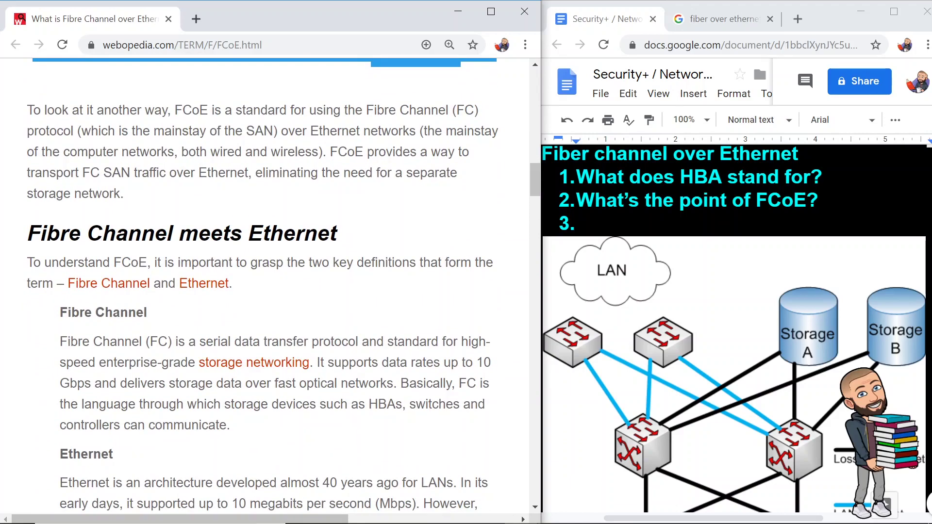
pyautogui.moveTo(33, 110); pyautogui.dragTo(196, 195)
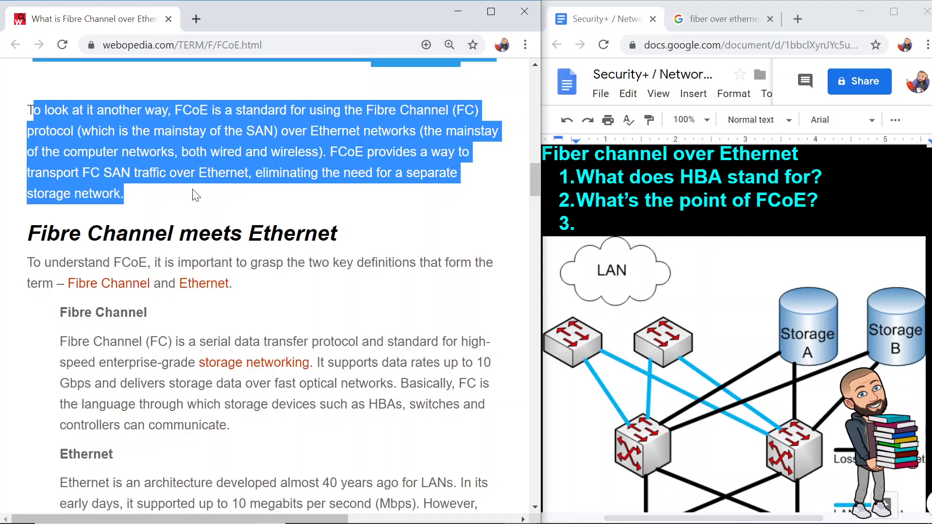
# Step: Type 'What is FCoE?' as item 3 and start item 4
pyautogui.click(582, 233)
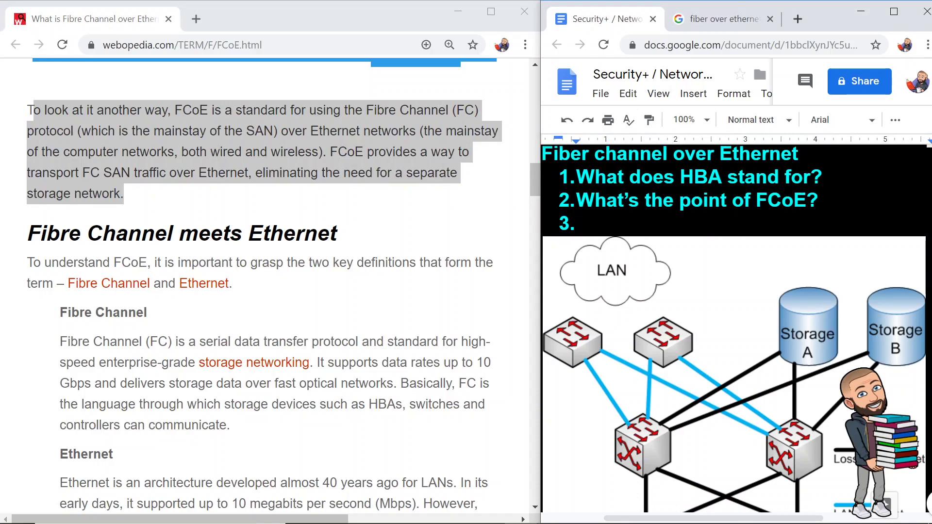
pyautogui.write('What is FCoE?')
pyautogui.press('Return')
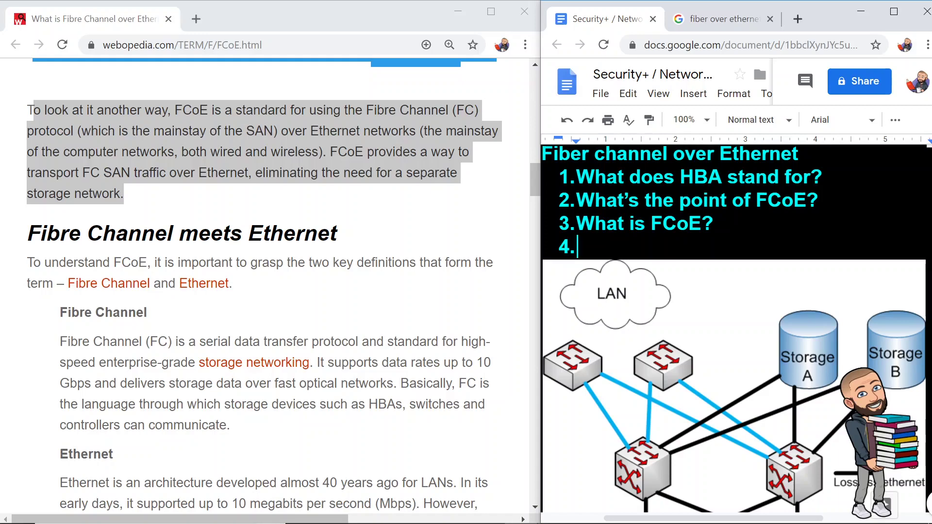
pyautogui.hotkey('alt', 'Tab')
pyautogui.scroll(13, 265, 287)
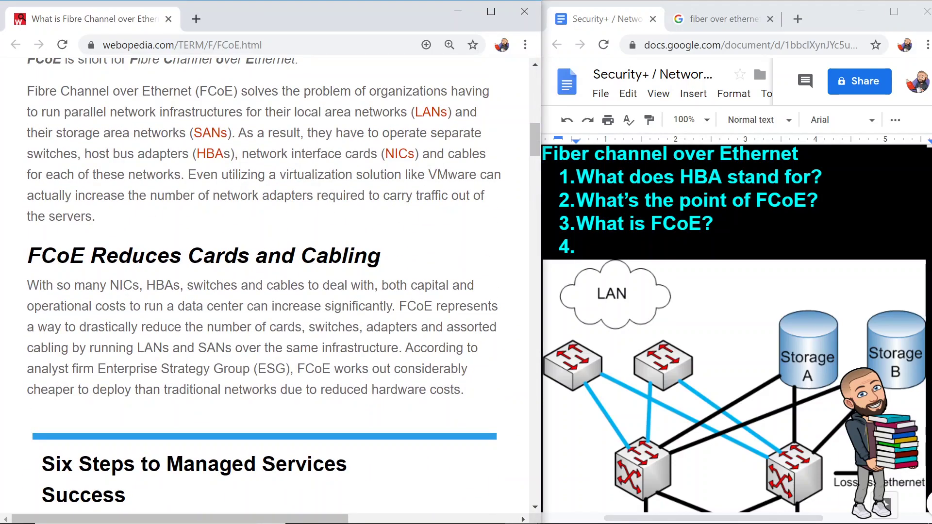
# Step: Highlight the Ethernet-networks wording, then type 'What protocol is the SAN traffic using now? What did it use before?'
pyautogui.scroll(-6, 265, 286)
pyautogui.scroll(-5, 265, 287)
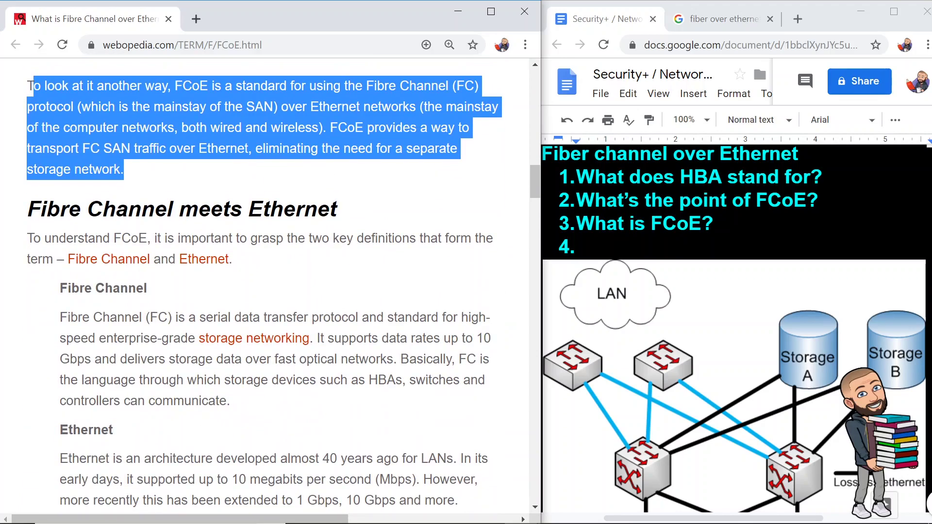
pyautogui.click(223, 167)
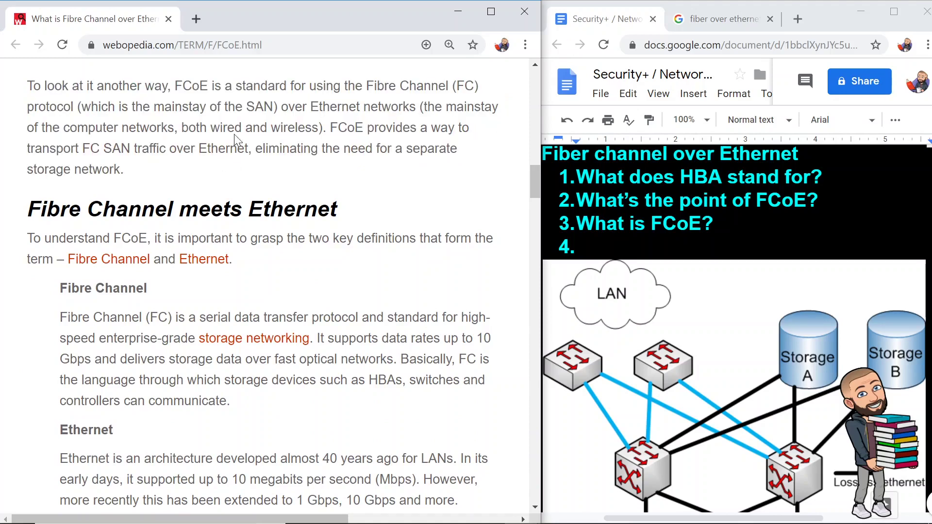
pyautogui.moveTo(208, 127); pyautogui.dragTo(319, 129)
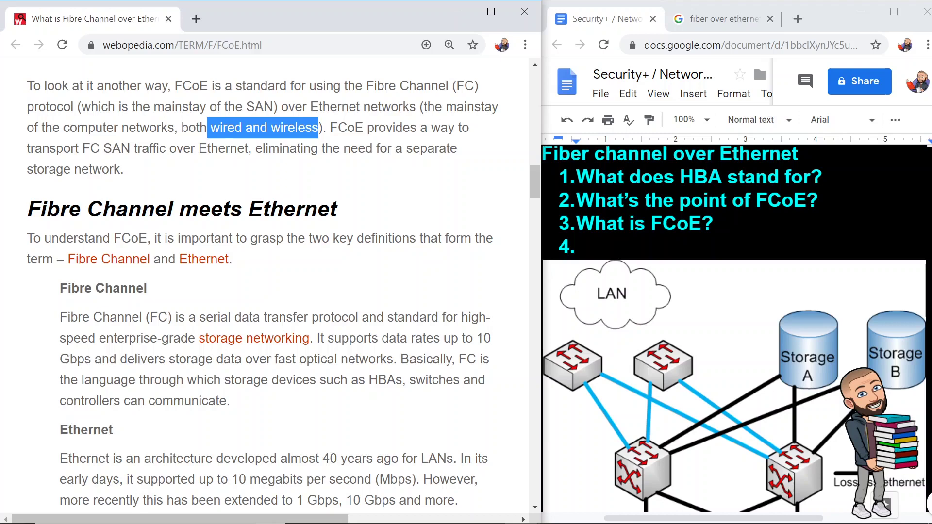
pyautogui.hotkey('alt', 'Tab')
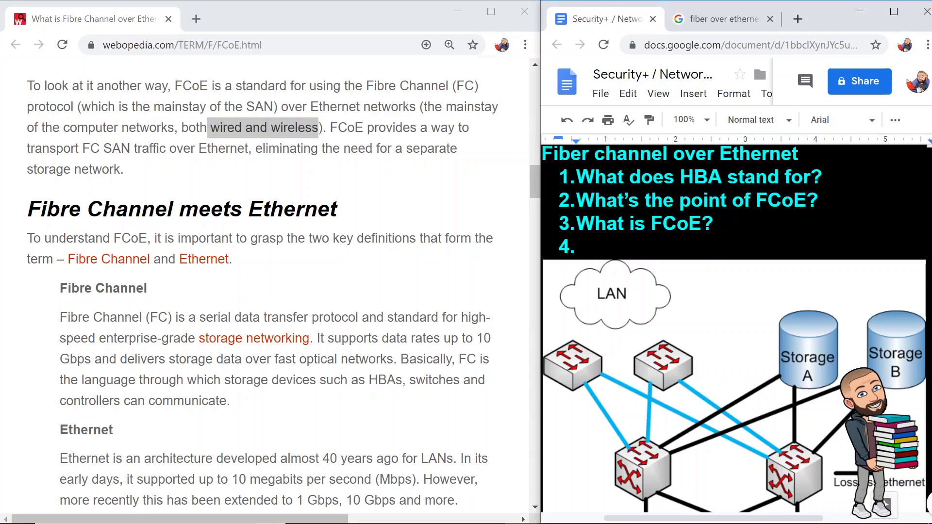
pyautogui.write('What protocol is the SAN traffic using now? What did it use before?')
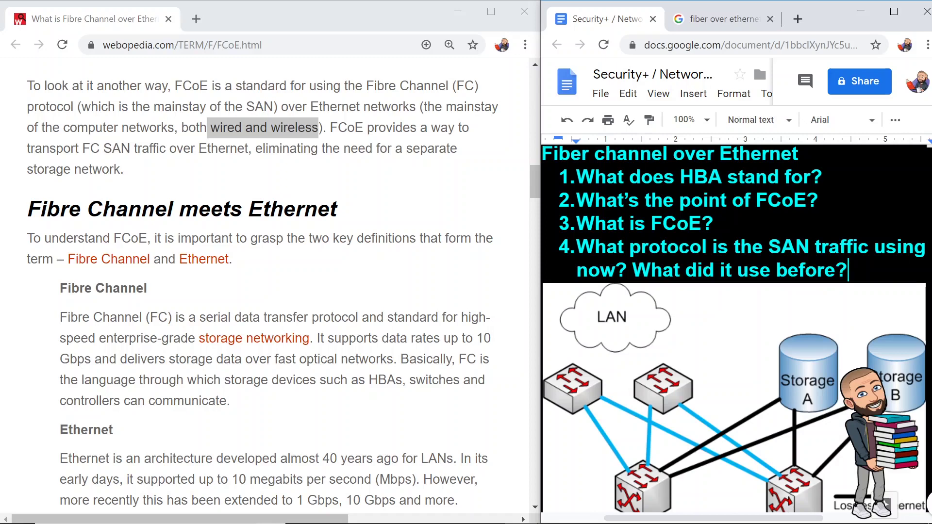
# Step: Move to the end of question 4 and start numbered item 5
pyautogui.moveTo(577, 247); pyautogui.dragTo(650, 271)
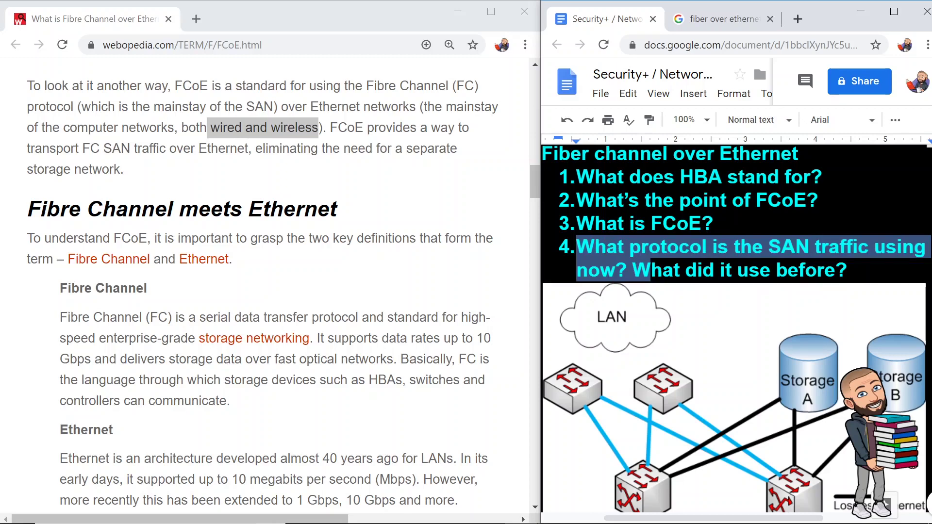
pyautogui.press('End')
pyautogui.press('Return')
pyautogui.hotkey('alt', 'Tab')
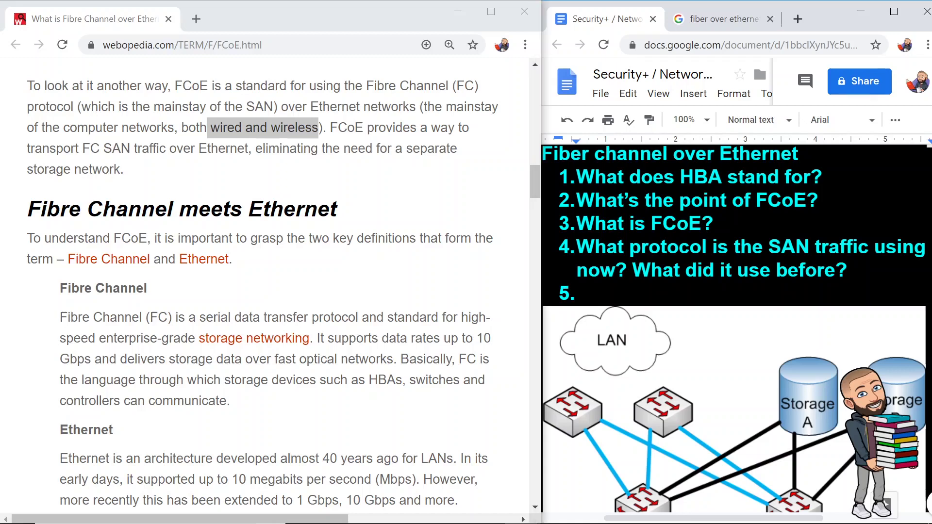
# Step: Highlight the article's two-key-definitions sentence and the Fibre Channel definition paragraph
pyautogui.scroll(-2, 283, 286)
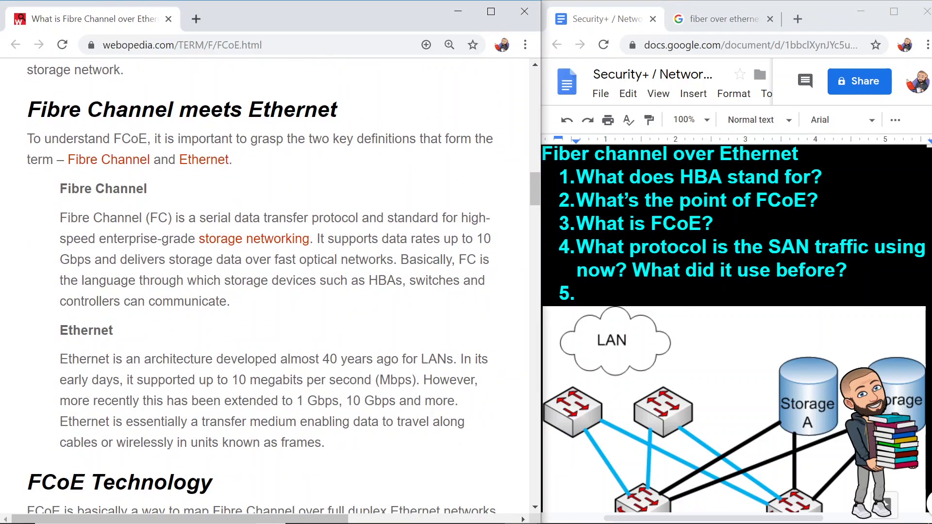
pyautogui.moveTo(45, 139); pyautogui.dragTo(139, 138)
pyautogui.moveTo(269, 140); pyautogui.dragTo(496, 163)
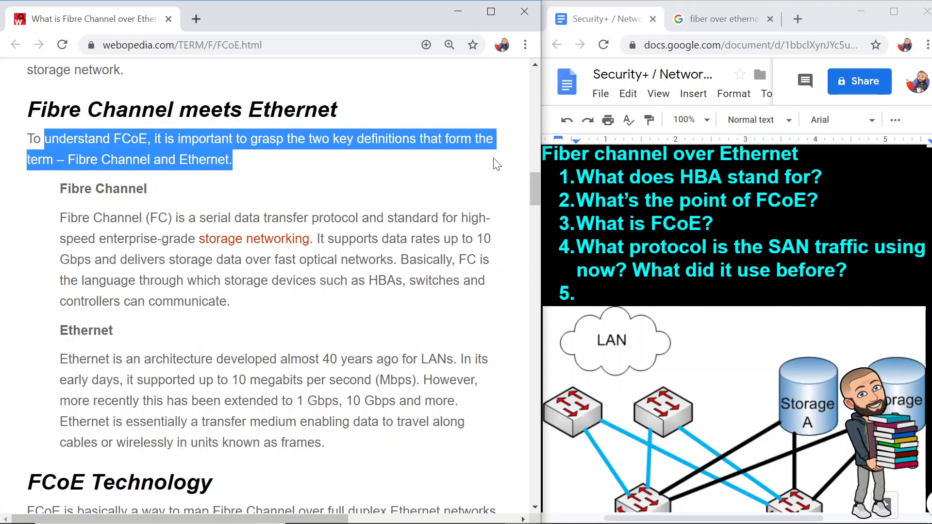
pyautogui.click(419, 163)
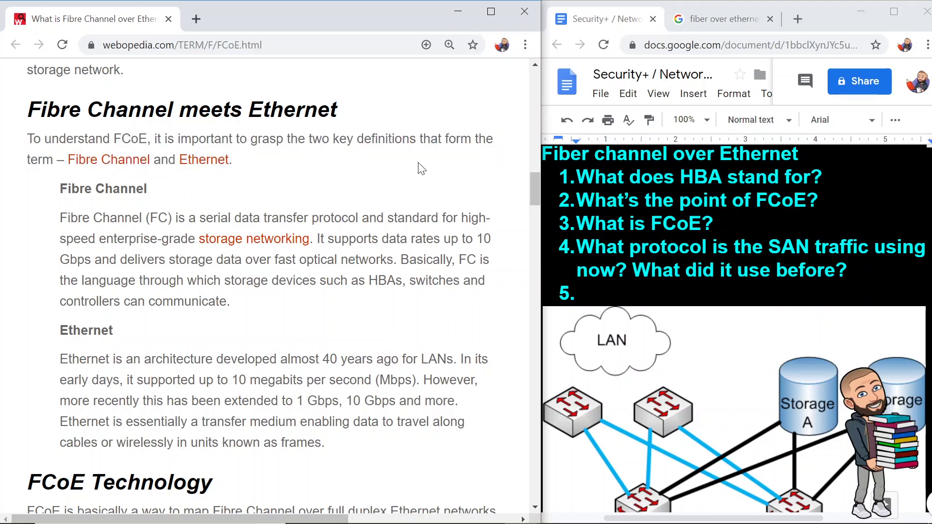
pyautogui.scroll(-2, 420, 292)
pyautogui.scroll(-2, 420, 314)
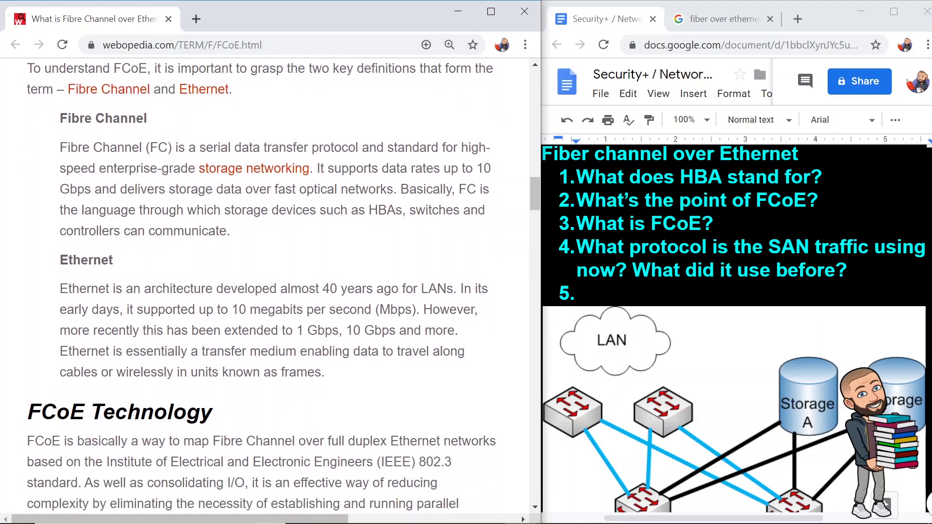
pyautogui.moveTo(172, 147); pyautogui.dragTo(313, 168)
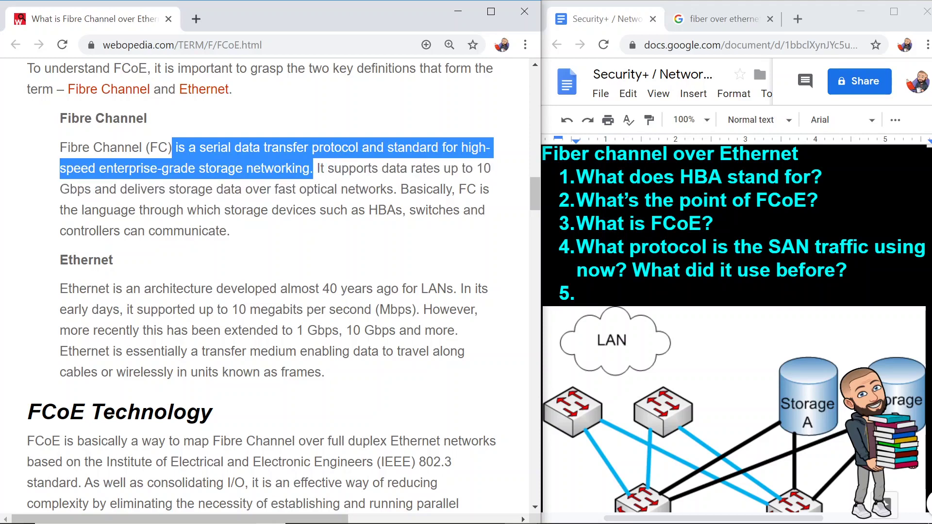
pyautogui.moveTo(313, 168); pyautogui.dragTo(319, 234)
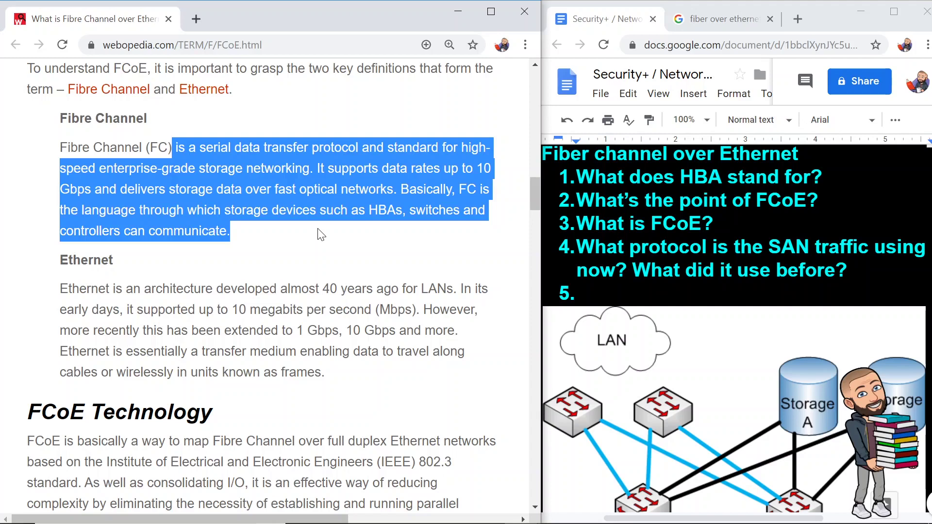
pyautogui.click(759, 63)
# Step: Type 'What is a key feature of using FC?' as question 5 and start item 6
pyautogui.write('What is a key feature of using FC?')
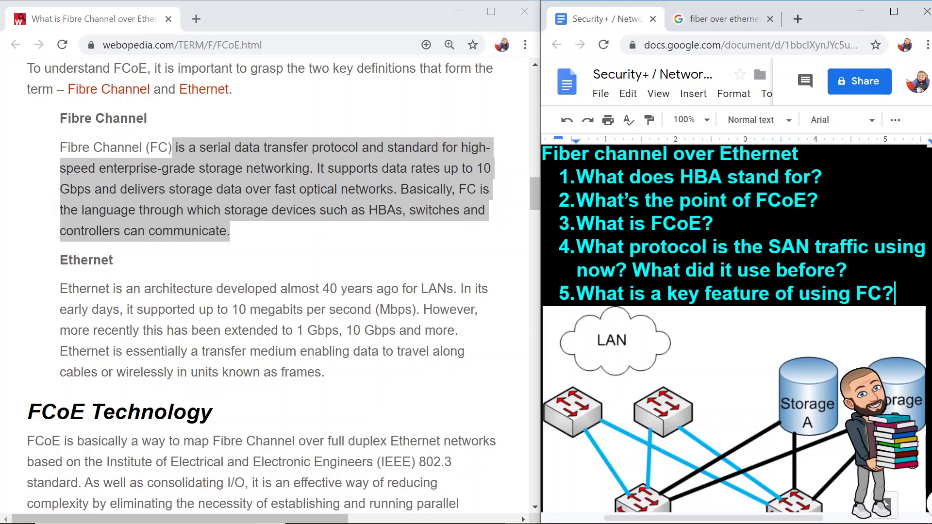
pyautogui.press('Return')
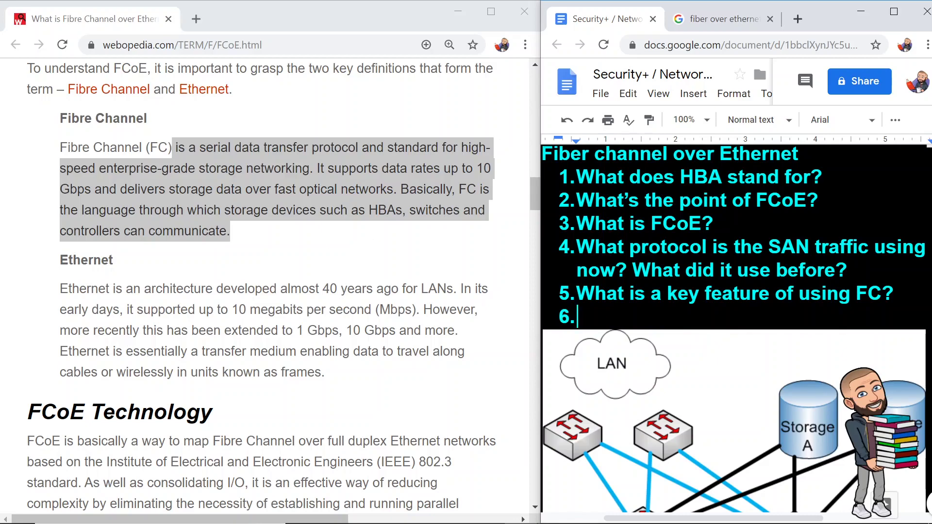
pyautogui.click(415, 187)
# Step: Highlight the 'data rates up to 10 Gbps' phrase, the word 'optical', and the Ethernet opening sentence
pyautogui.moveTo(390, 169); pyautogui.dragTo(91, 189)
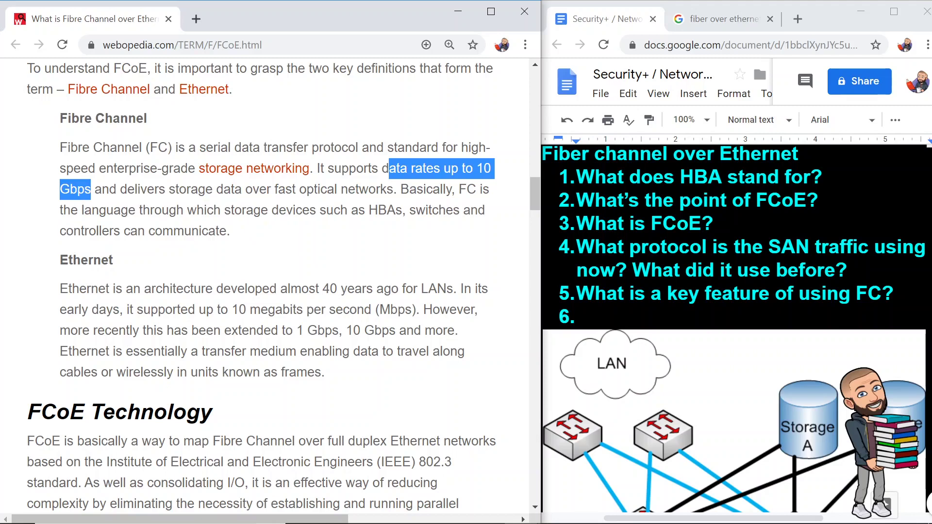
pyautogui.doubleClick(318, 189)
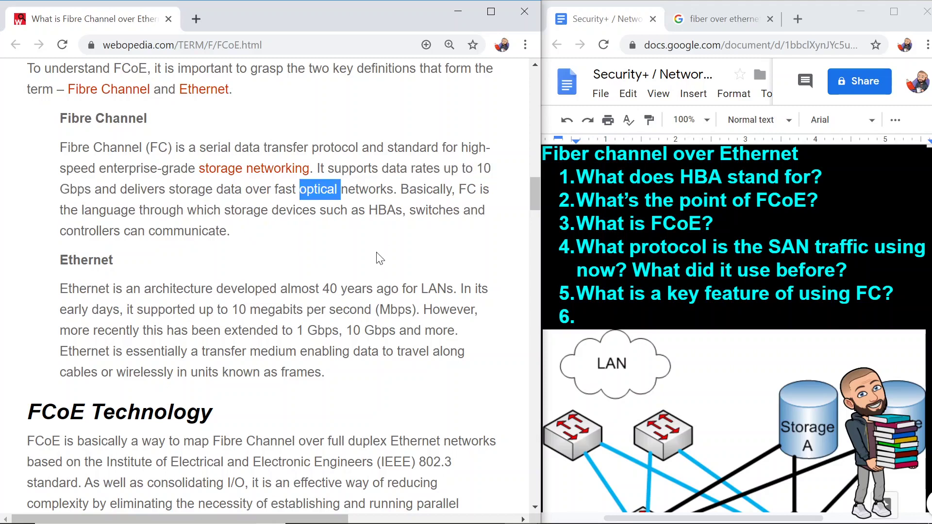
pyautogui.scroll(-1, 380, 258)
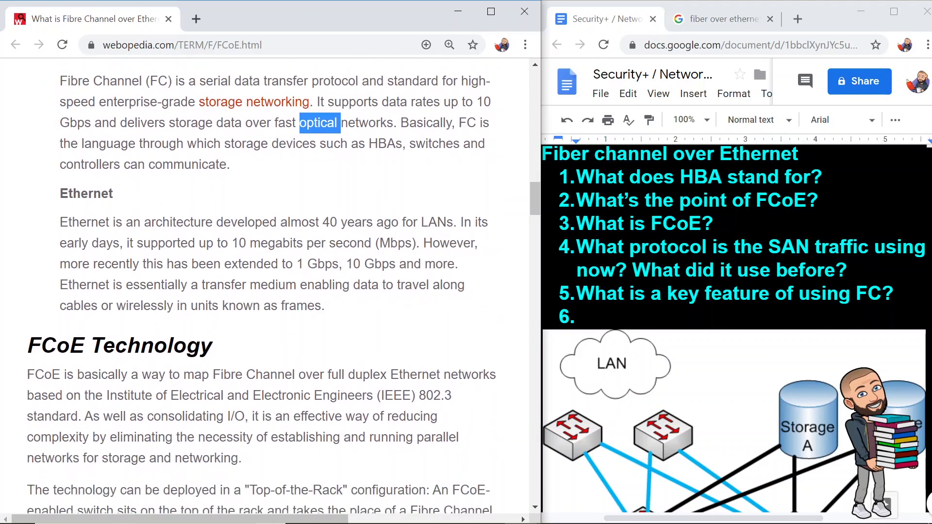
pyautogui.click(759, 63)
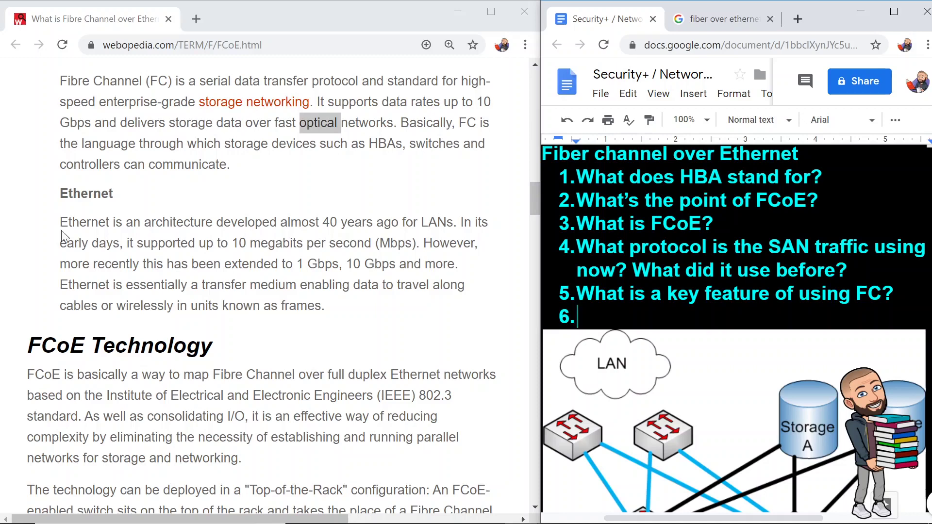
pyautogui.moveTo(60, 223); pyautogui.dragTo(453, 222)
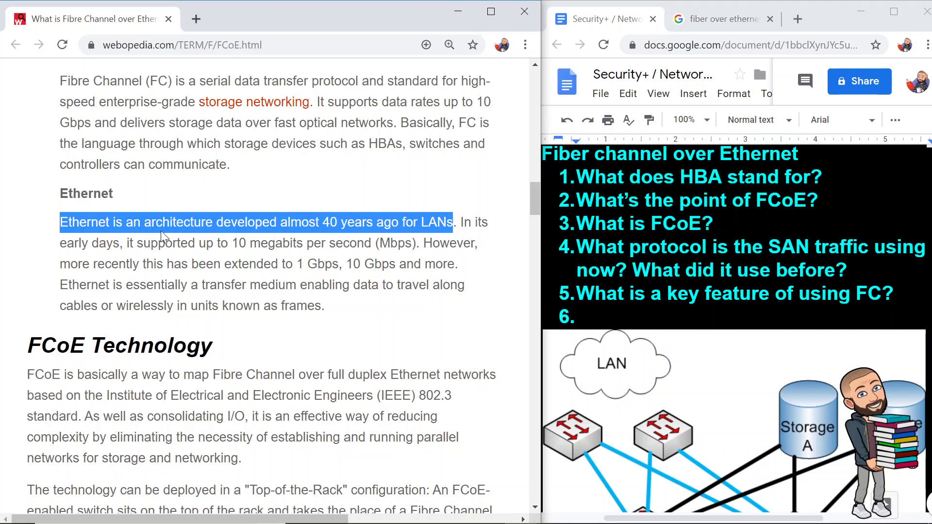
# Step: Highlight Ethernet's 1 Gbps and 10 Gbps speeds, Fibre Channel's 10 Gbps top speed, and Ethernet's transfer medium
pyautogui.moveTo(120, 243); pyautogui.dragTo(369, 316)
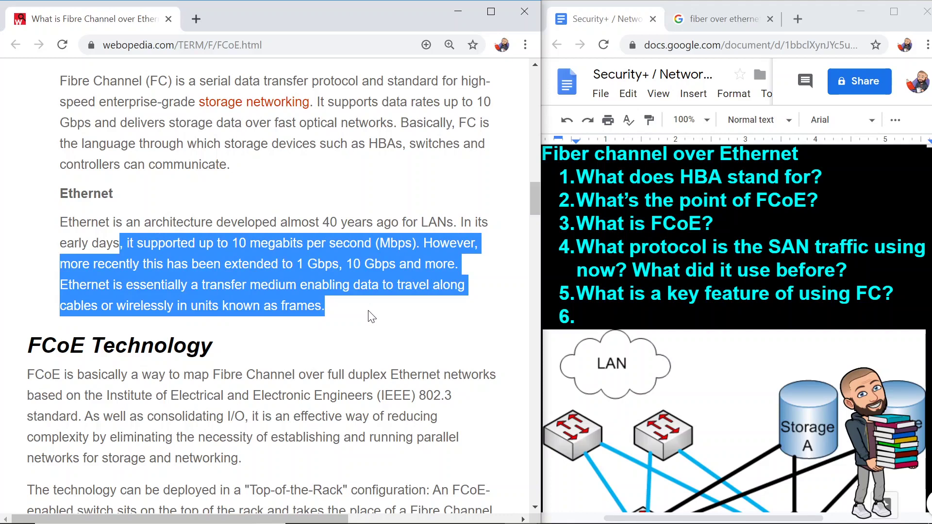
pyautogui.click(140, 281)
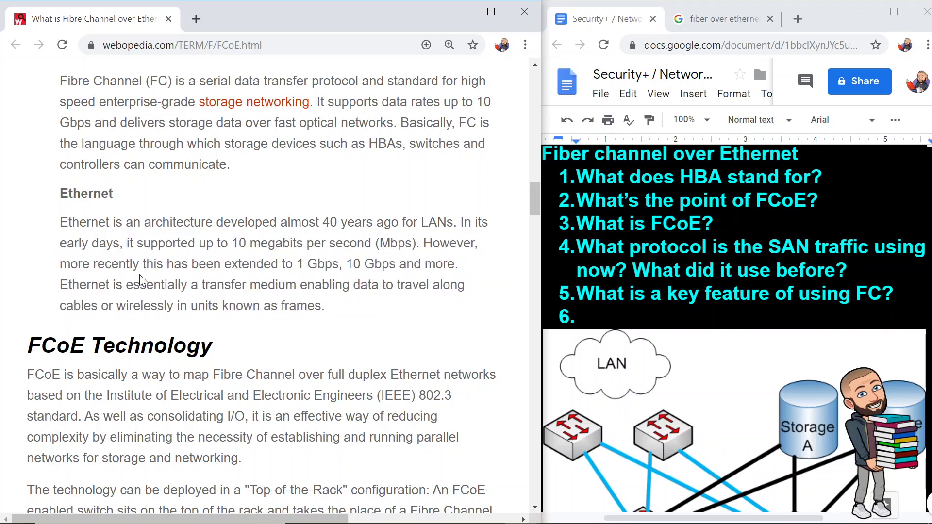
pyautogui.moveTo(296, 264); pyautogui.dragTo(447, 264)
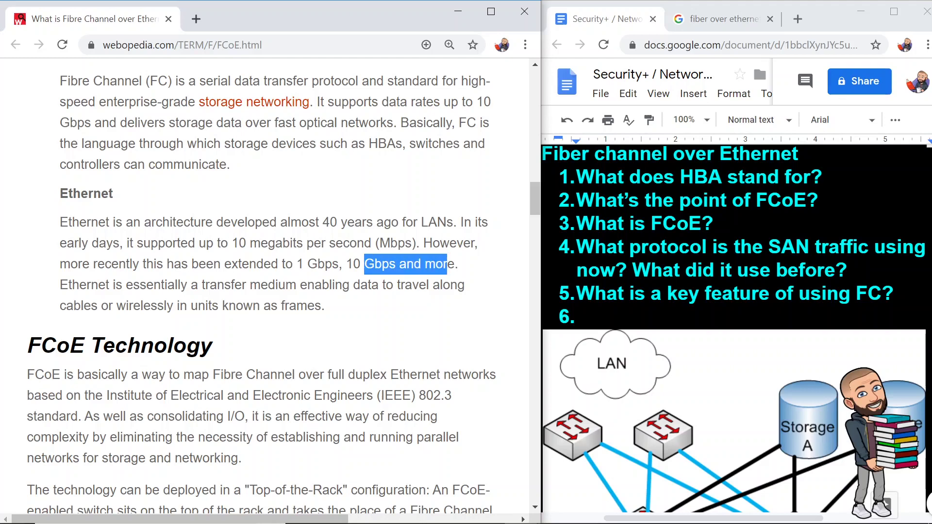
pyautogui.moveTo(474, 102); pyautogui.dragTo(90, 122)
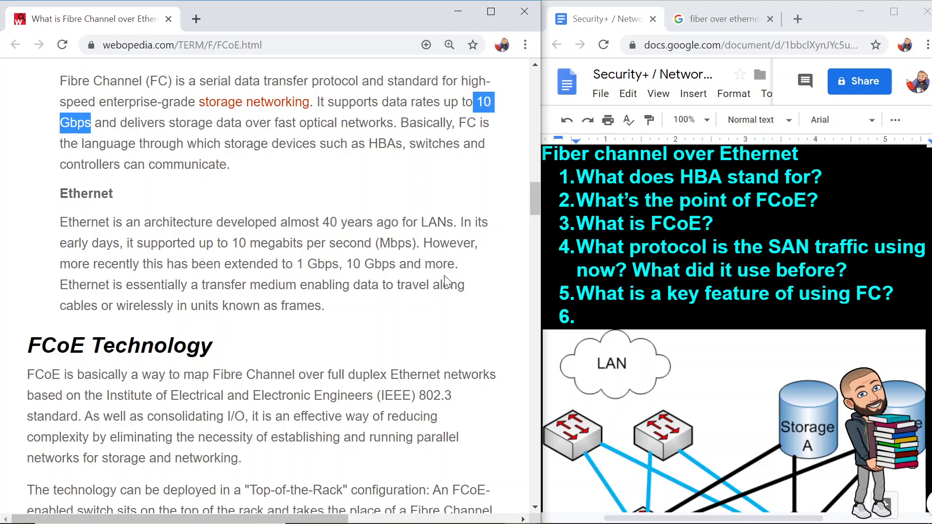
pyautogui.moveTo(60, 285); pyautogui.dragTo(330, 306)
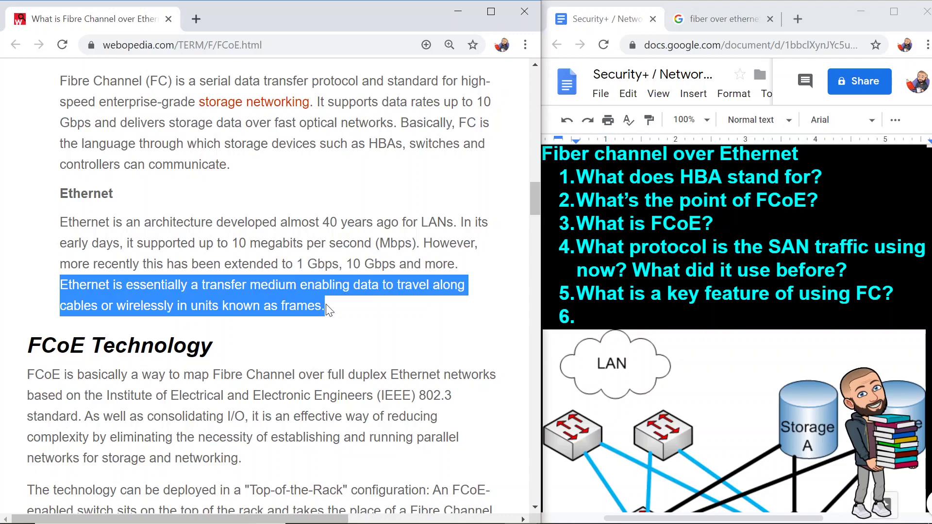
pyautogui.scroll(-3, 288, 321)
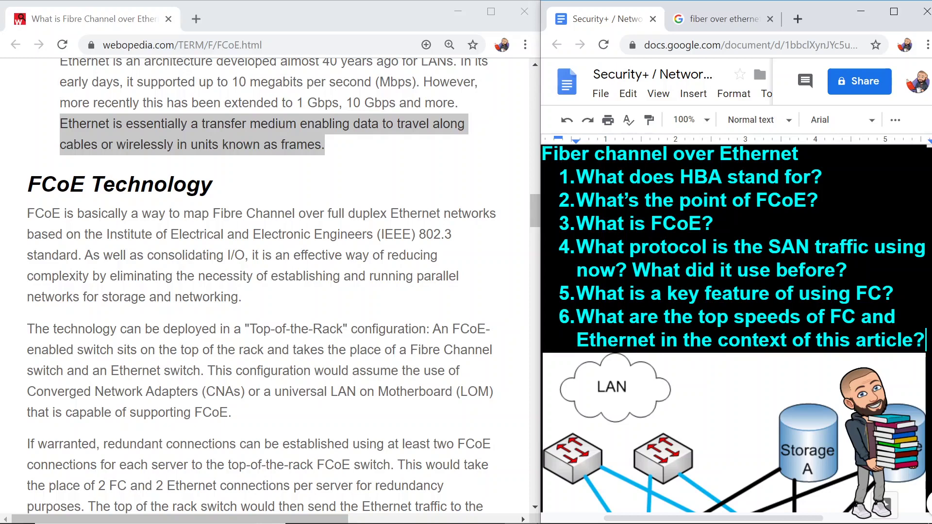
# Step: Begin an empty numbered item 7 below question 6 and clear the article highlight
pyautogui.press('Return')
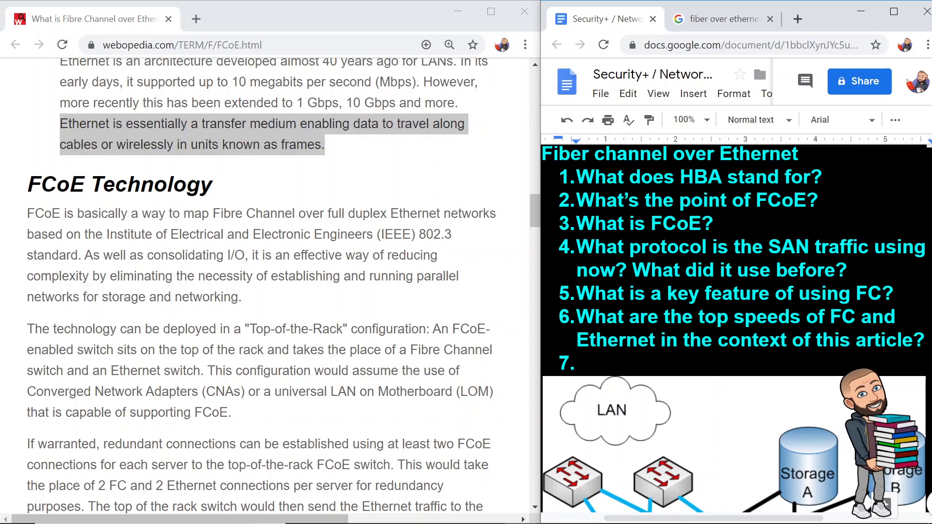
pyautogui.moveTo(535, 214)
pyautogui.mouseDown()
pyautogui.moveTo(533, 205)
pyautogui.moveTo(534, 213)
pyautogui.mouseUp()
pyautogui.click(346, 200)
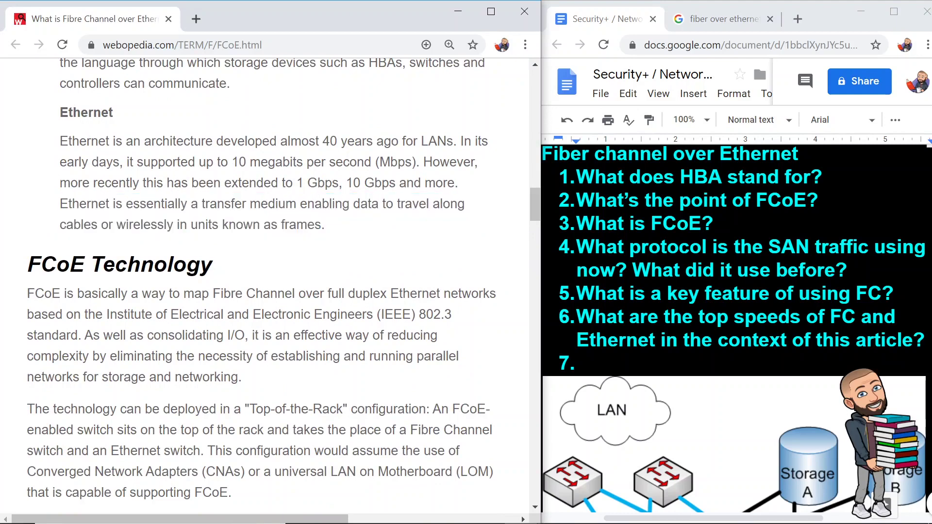